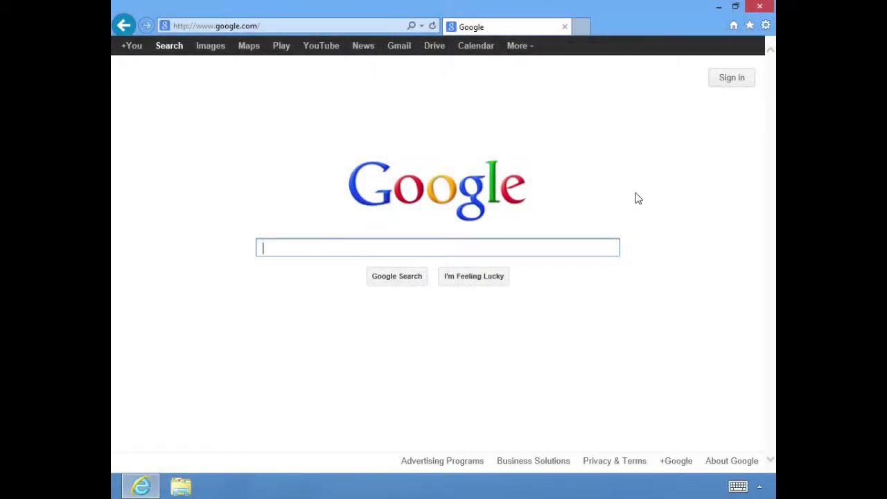
- Show the Internet Explorer Favorites list containing the Globomantics Operations home page
left_click(749, 25)
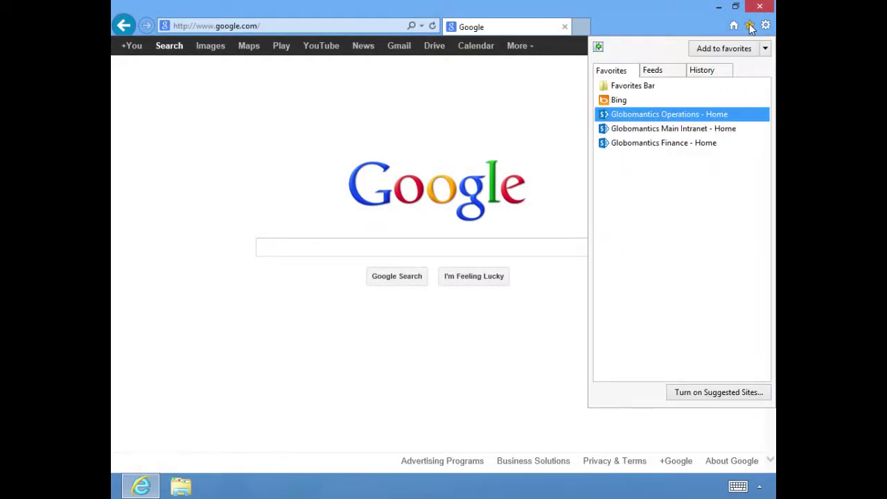
- Go to the 'Globomantics Operations - Home' favorite and sign in with the user's name and password
left_click(671, 122)
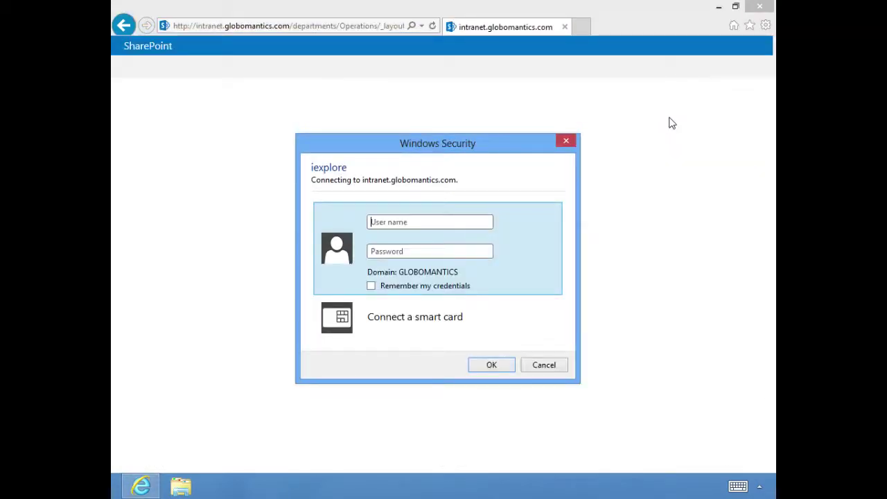
type("bkultermanpass@word1")
key("Return")
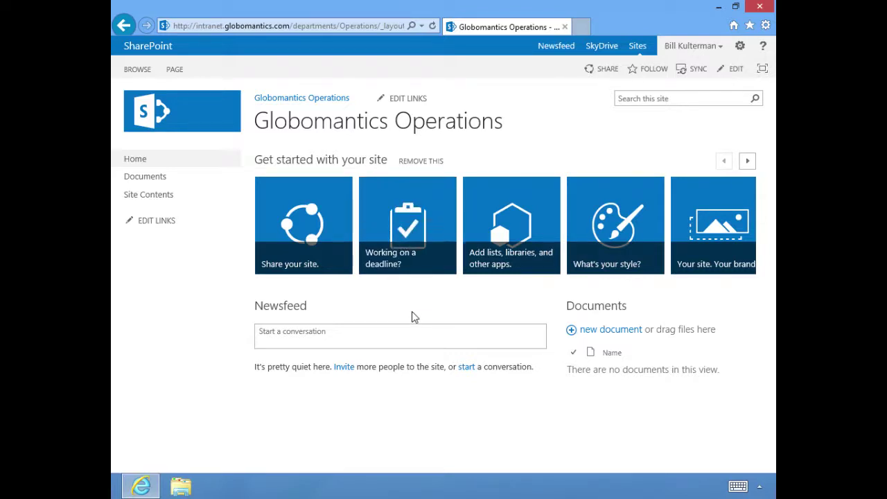
- Read each of the five Get started tiles on the Globomantics Operations home page
mouse_move(409, 260)
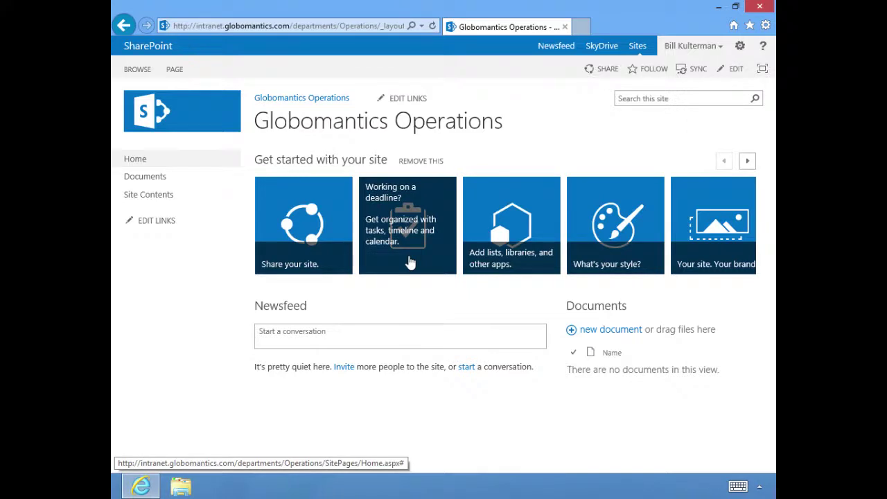
mouse_move(518, 265)
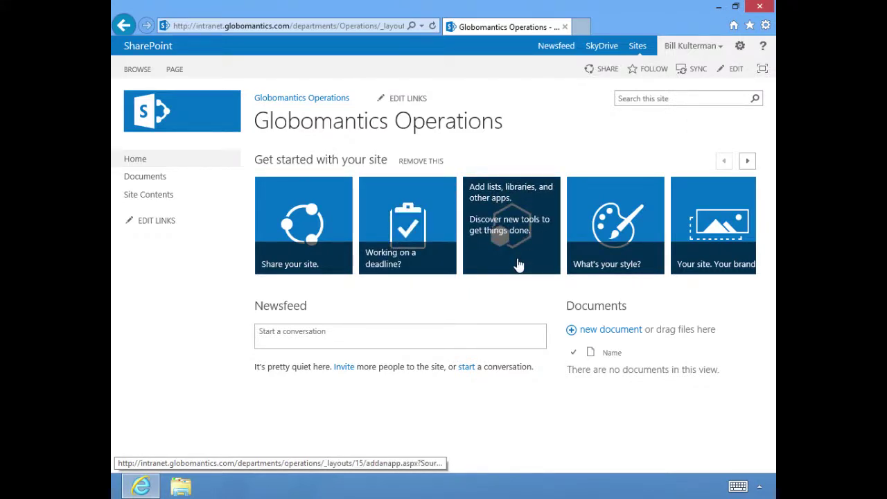
mouse_move(638, 267)
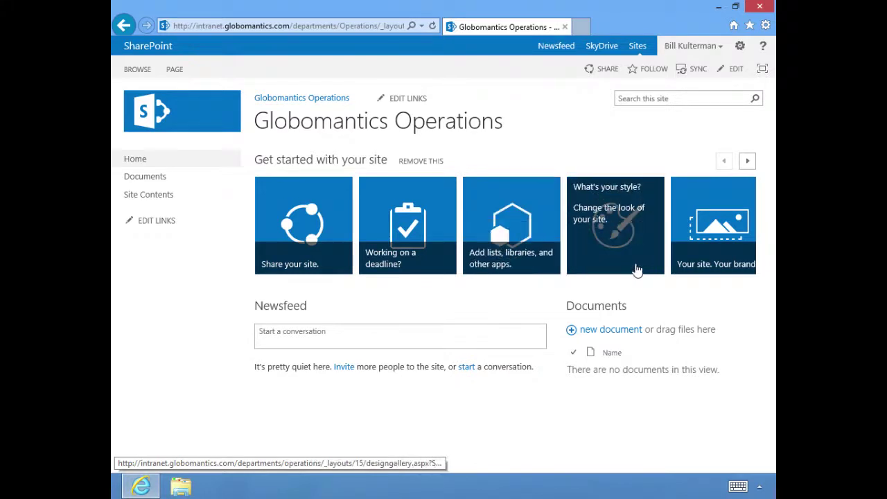
mouse_move(733, 272)
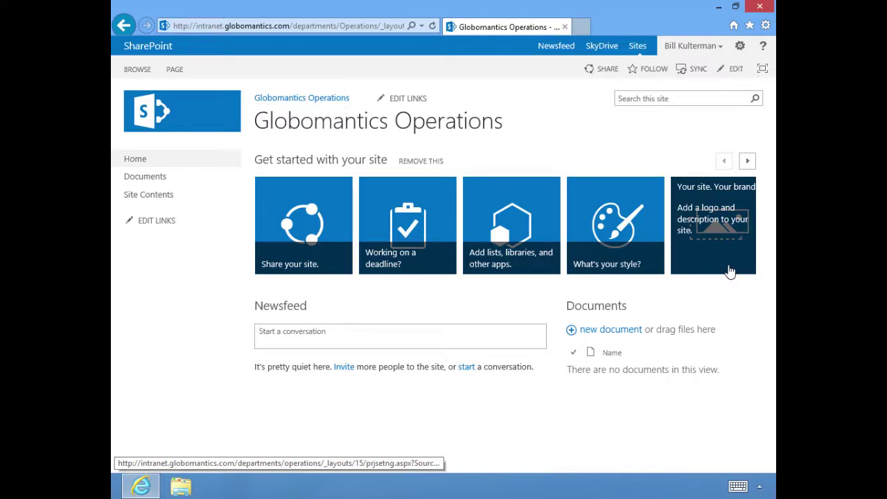
mouse_move(321, 265)
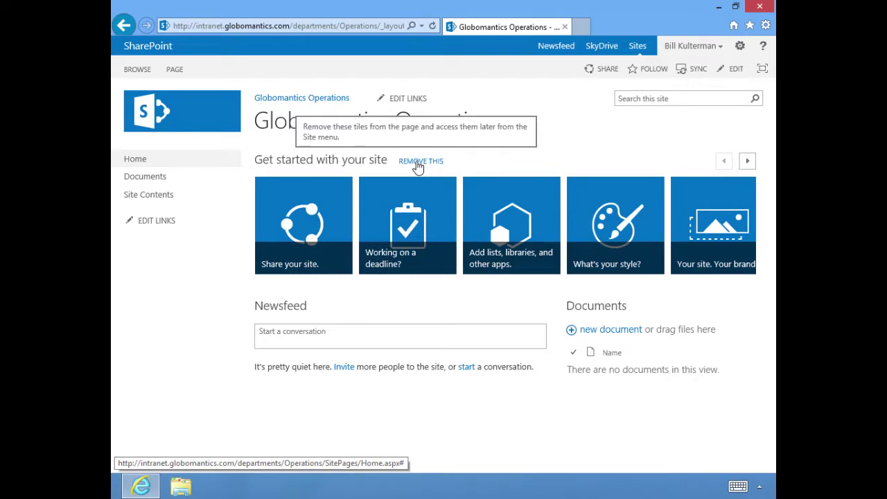
left_click(420, 161)
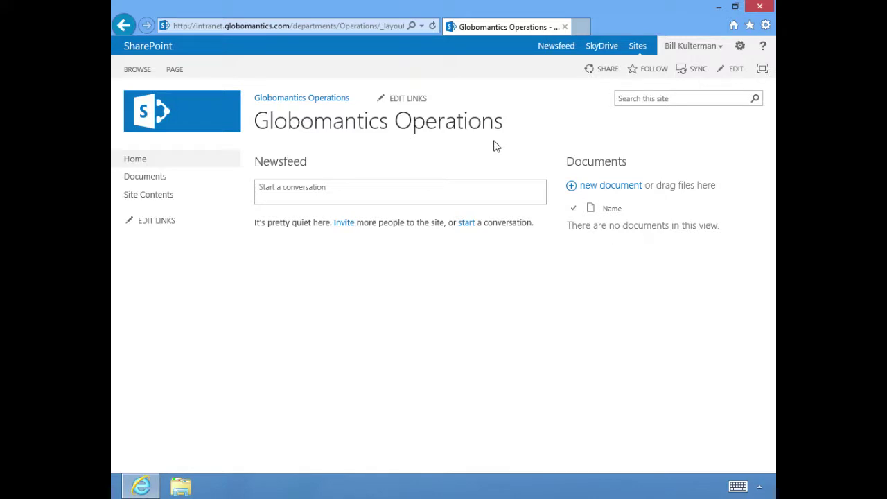
- Go to Site Contents and view the MicroFeed and Site Pages detail callouts
left_click(154, 201)
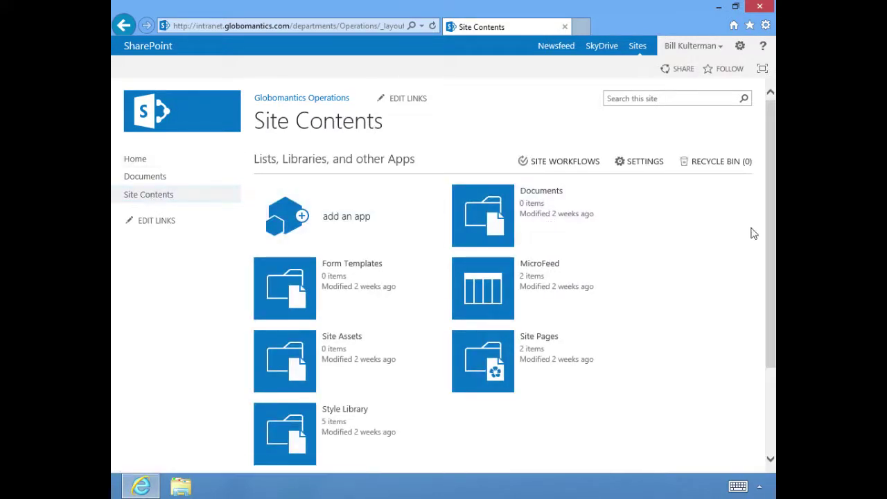
left_click_drag(769, 238, 765, 283)
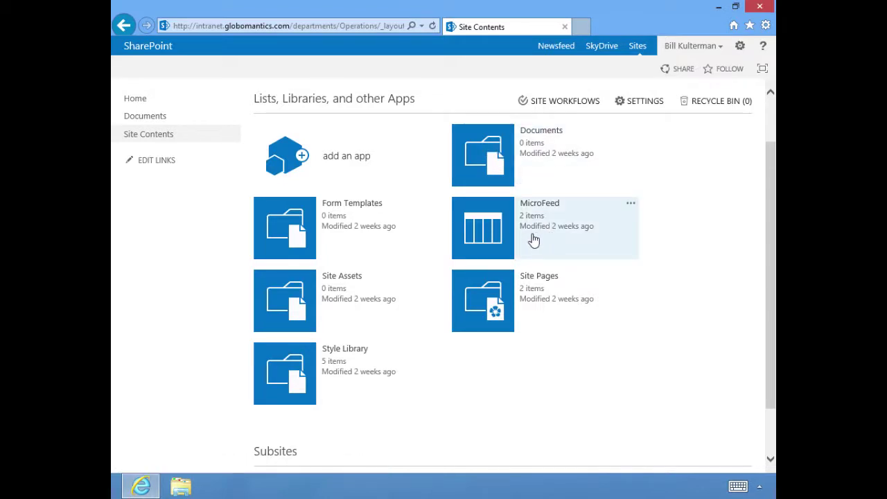
left_click(534, 239)
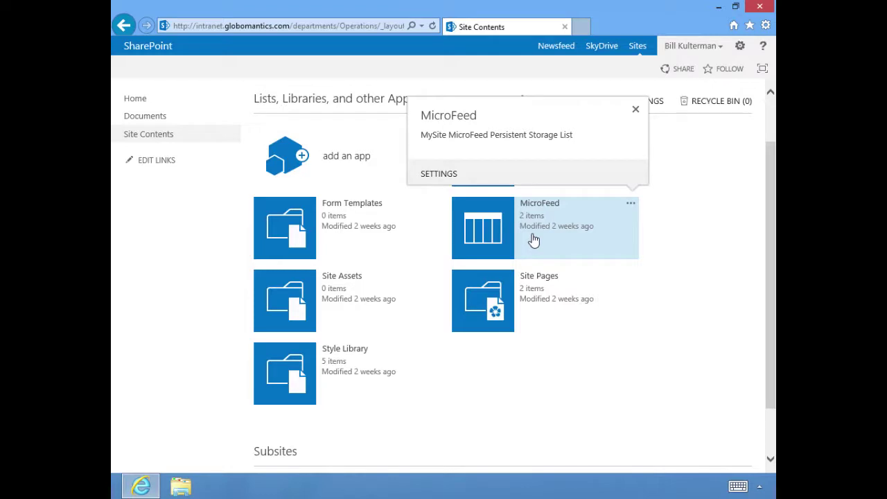
left_click(533, 239)
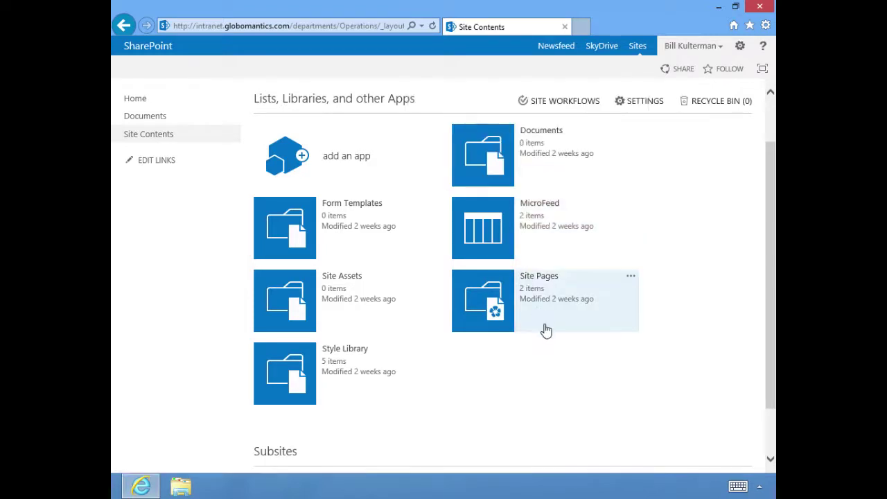
left_click(530, 320)
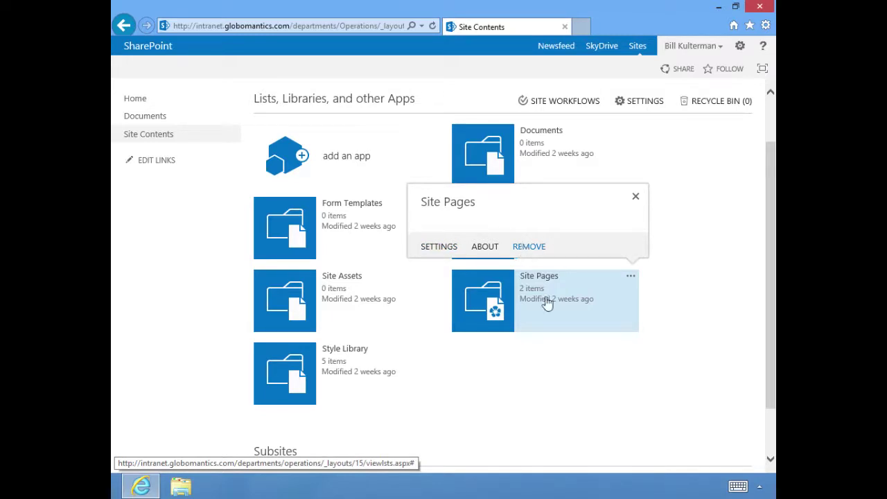
left_click(580, 326)
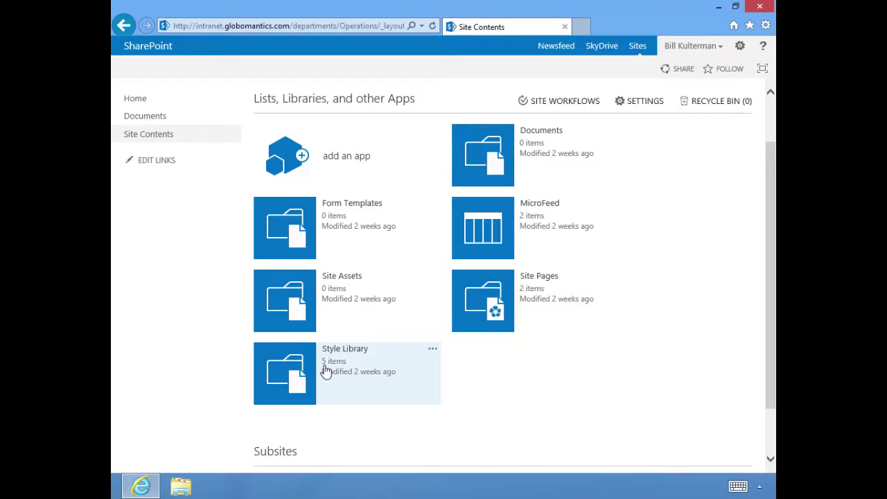
left_click(295, 368)
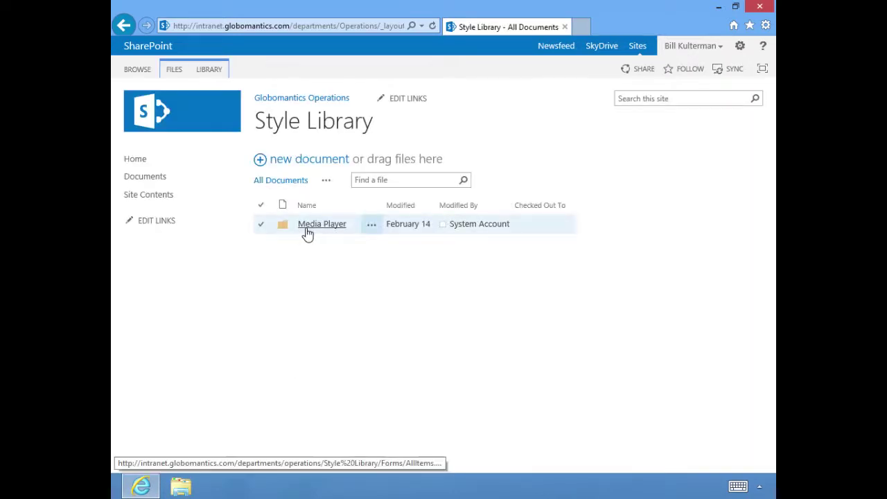
left_click(308, 229)
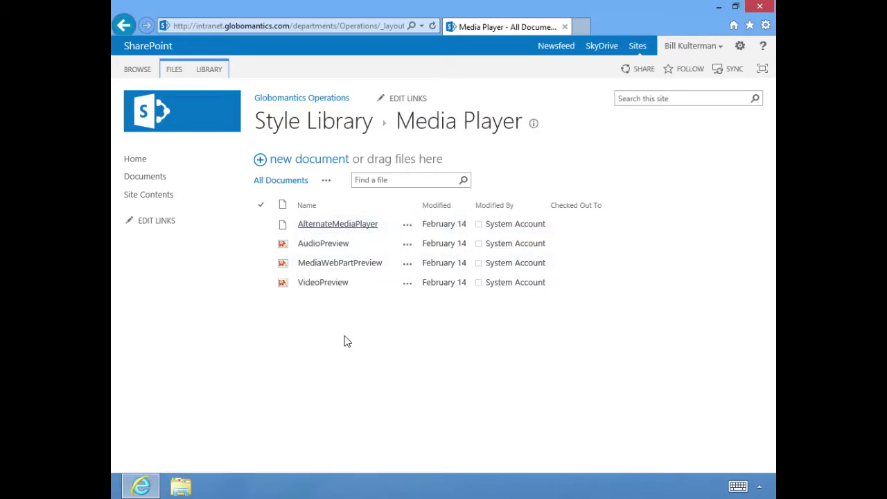
left_click(124, 27)
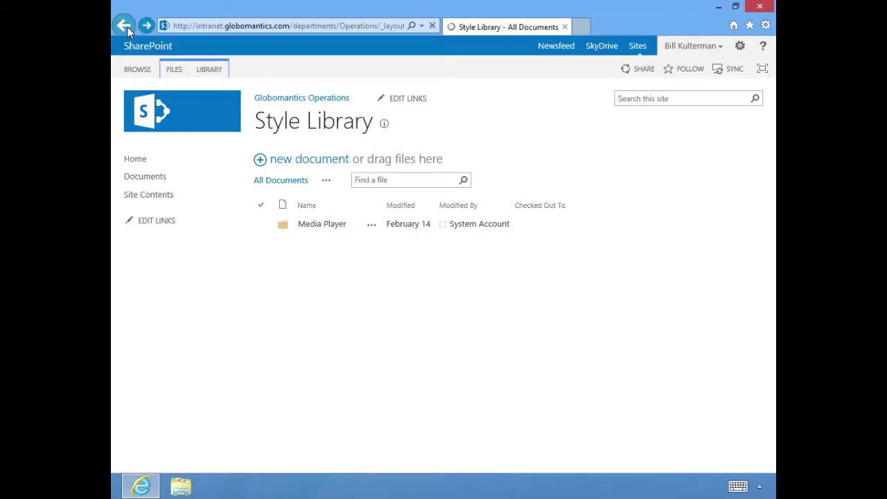
right_click(127, 27)
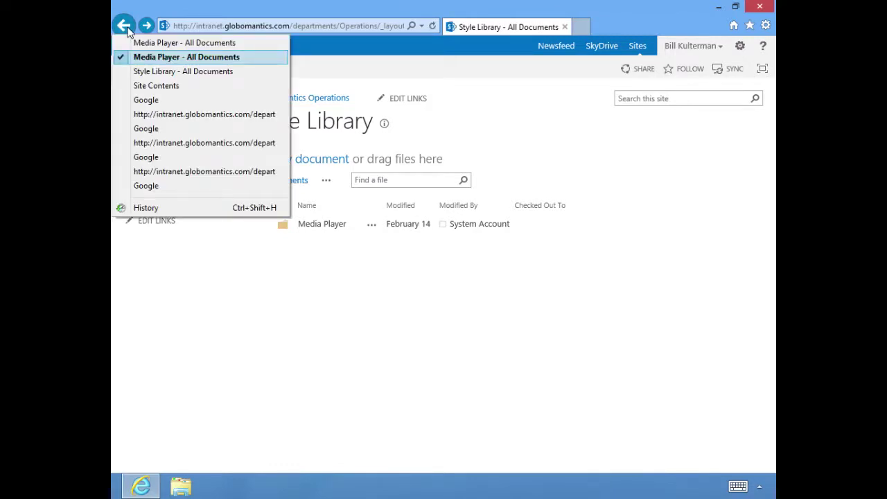
left_click(125, 26)
left_click(125, 26)
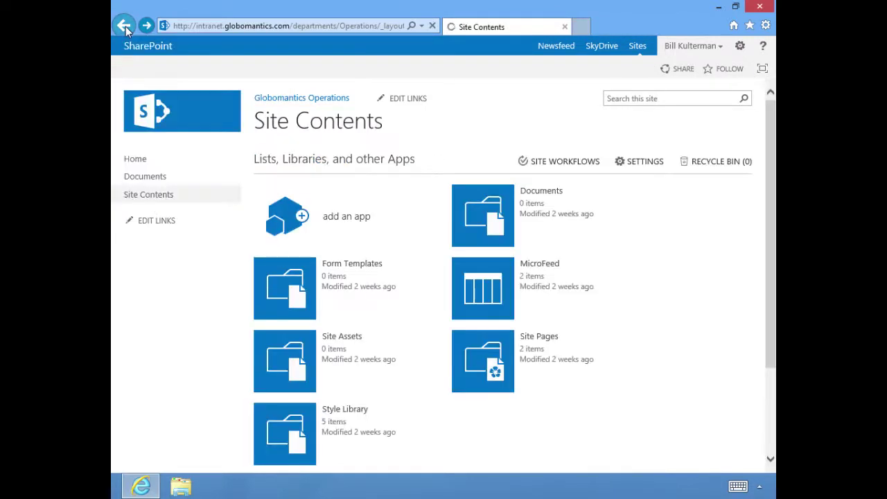
scroll(653, 305, "down", 3)
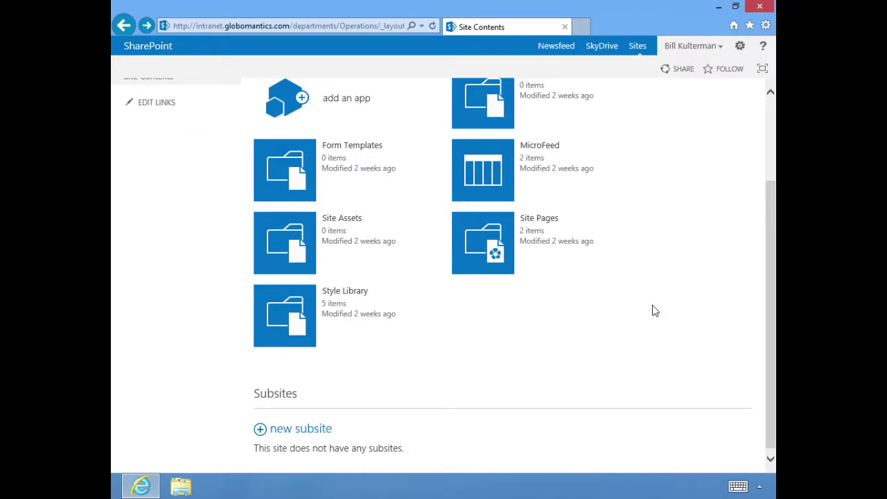
scroll(653, 310, "down", 1)
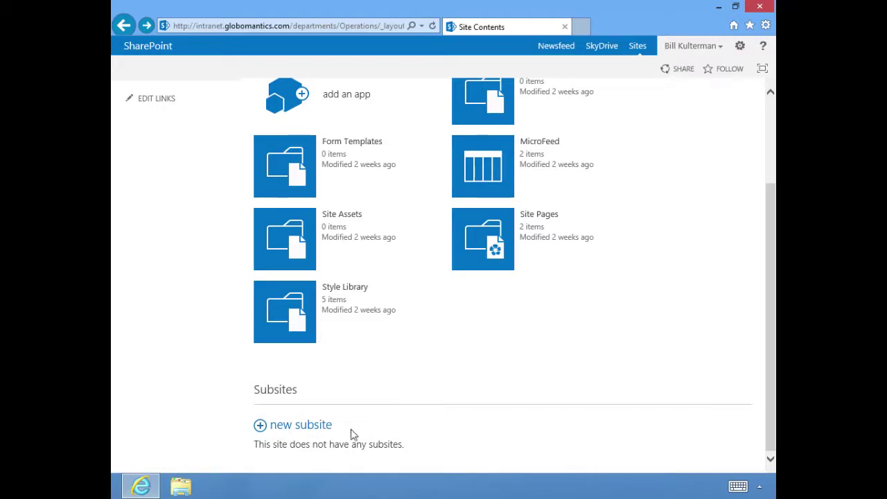
scroll(316, 434, "up", 2)
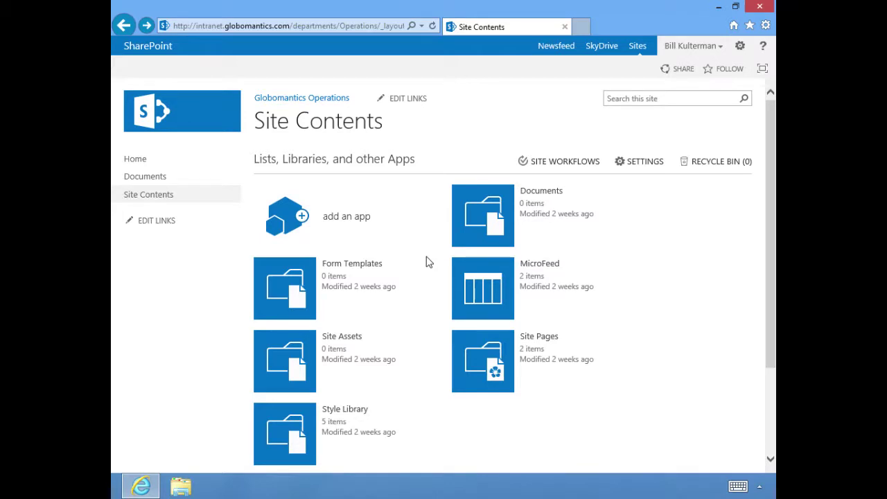
- Browse the Your Apps catalog through to its second page, apps 17-21
left_click(342, 220)
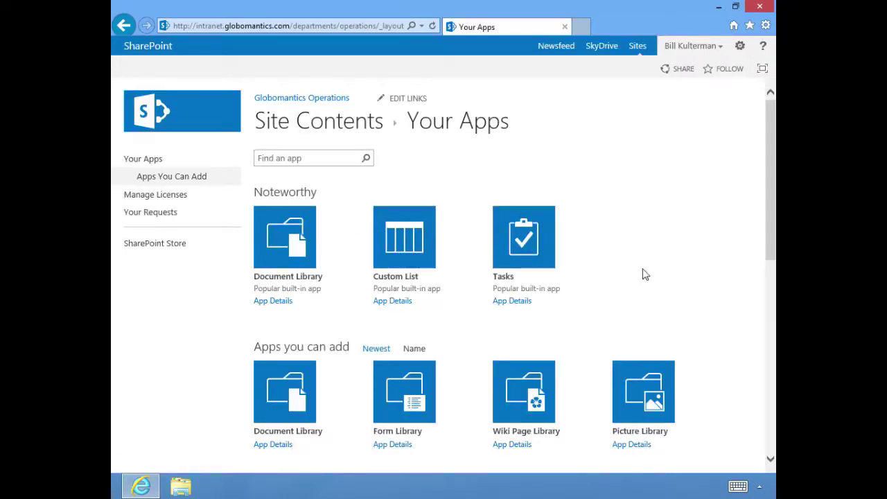
scroll(643, 275, "down", 5)
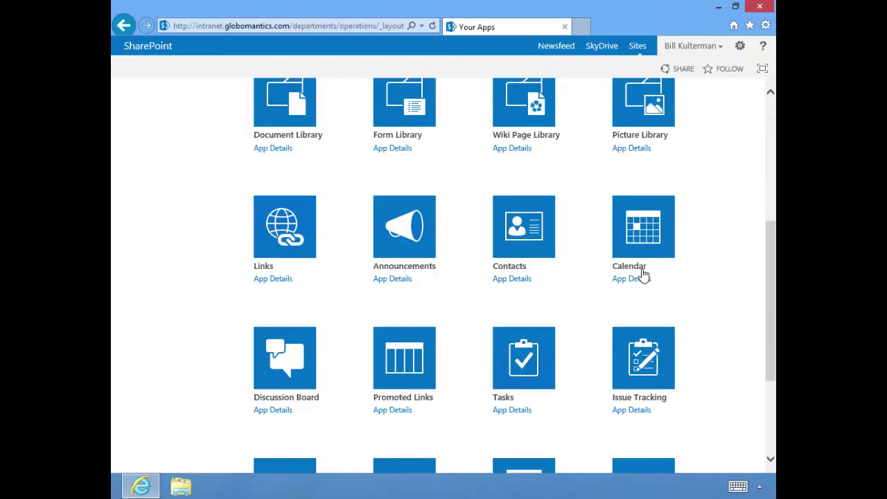
scroll(644, 275, "down", 3)
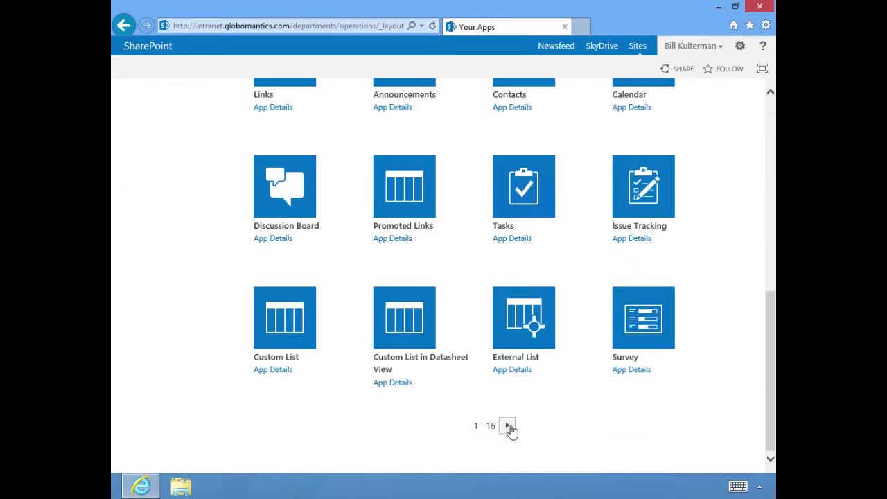
left_click(509, 426)
scroll(667, 294, "down", 3)
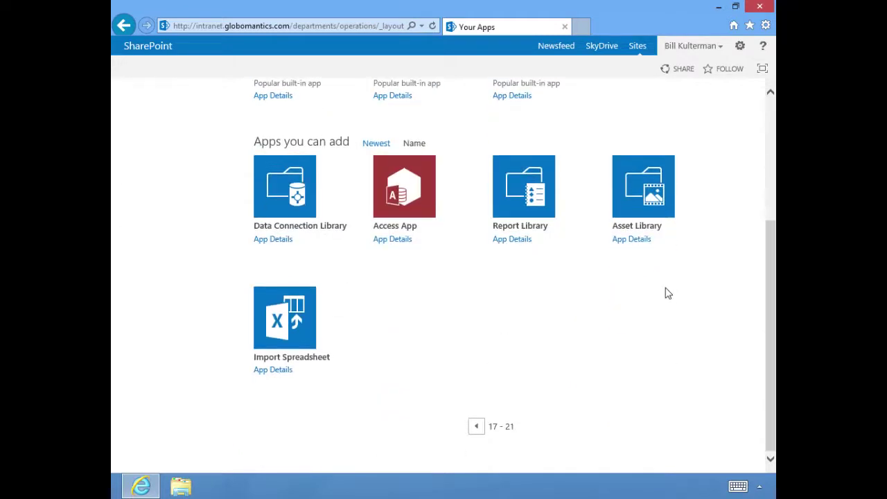
scroll(662, 298, "up", 3)
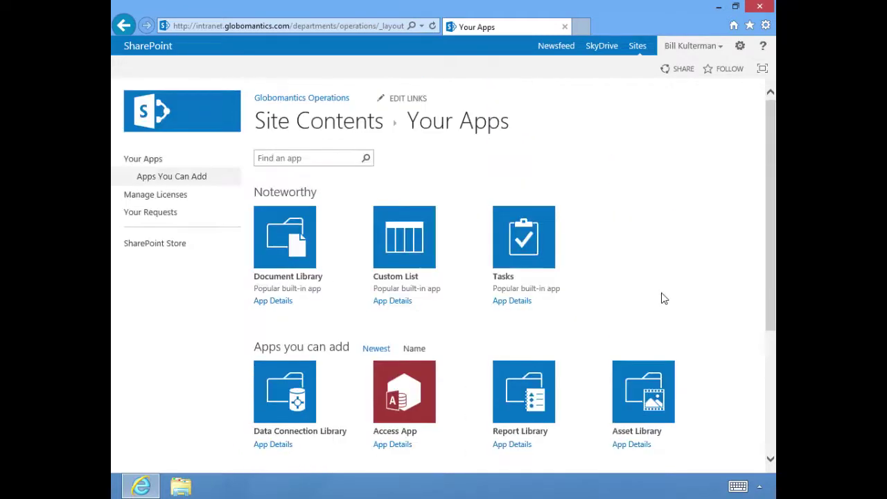
scroll(575, 418, "down", 3)
- Return to the first page of Your Apps and review its apps again
left_click(477, 428)
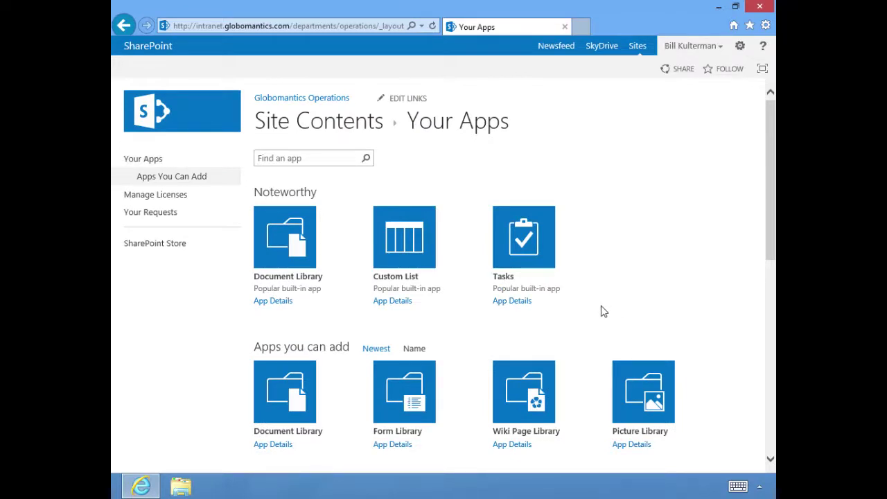
scroll(602, 312, "down", 2)
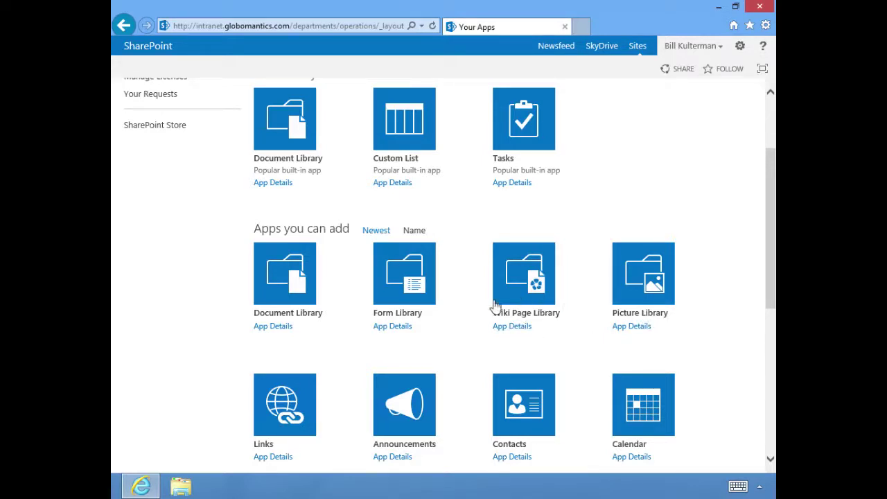
scroll(311, 414, "down", 1)
scroll(326, 392, "down", 1)
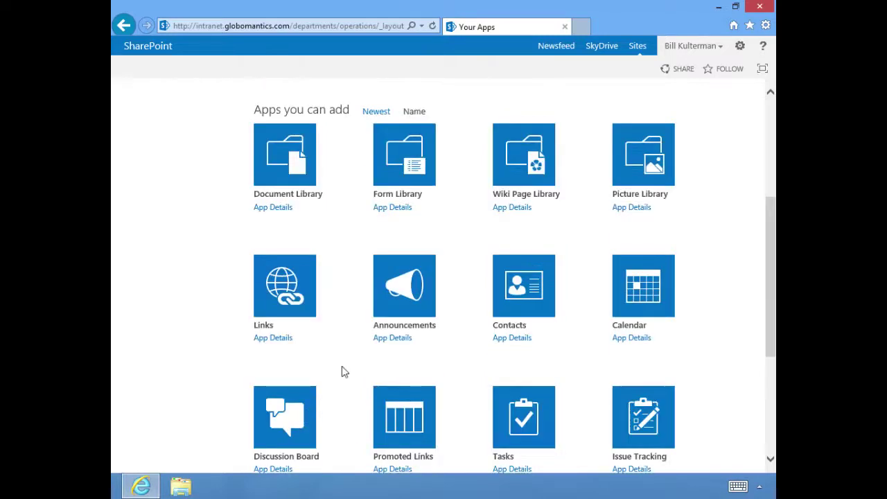
scroll(405, 345, "down", 2)
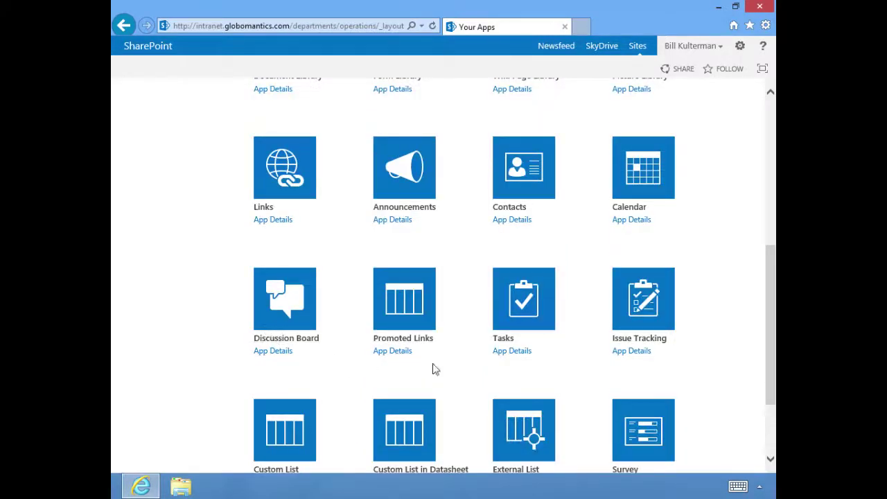
scroll(465, 378, "down", 2)
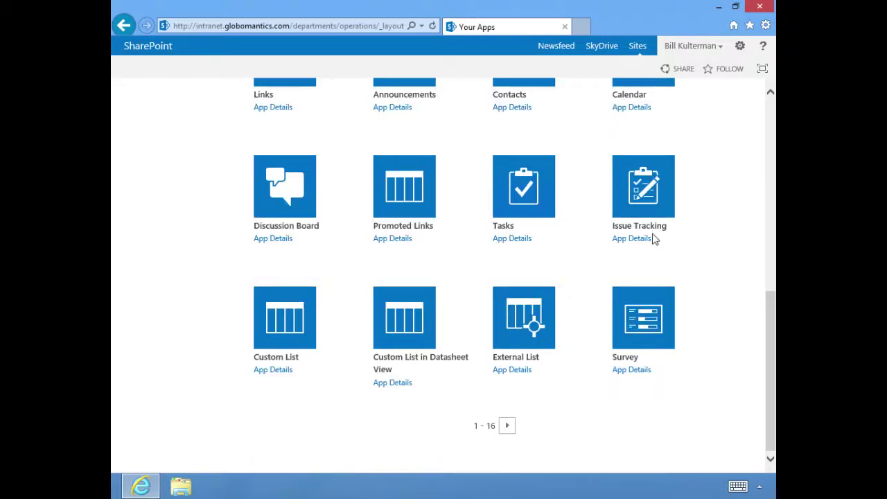
scroll(552, 357, "up", 8)
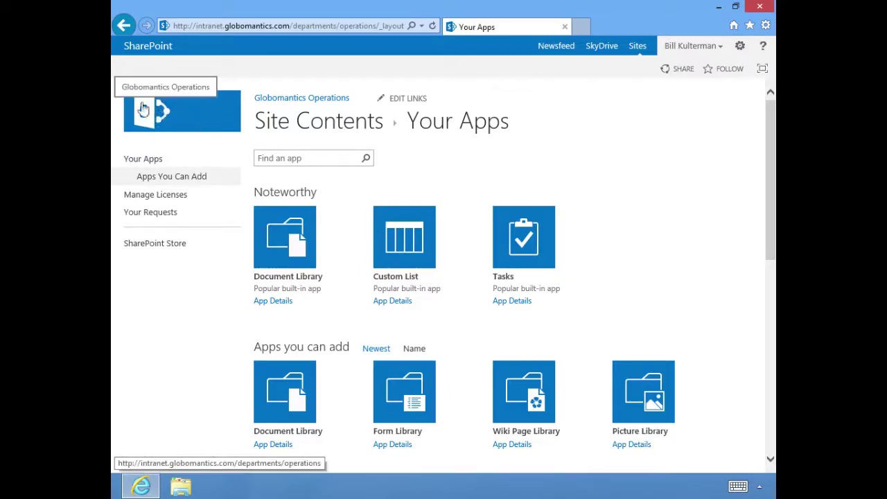
- Return to the Globomantics Operations home page and show the PAGE ribbon commands
left_click(183, 121)
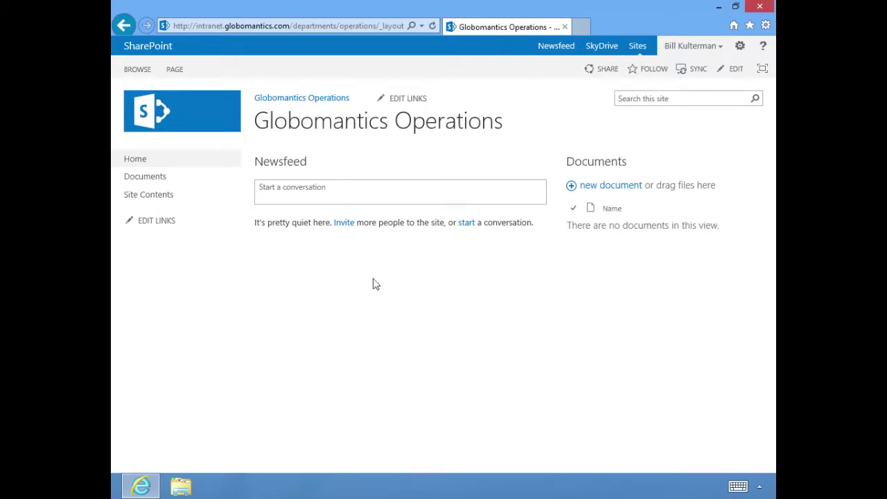
left_click(174, 70)
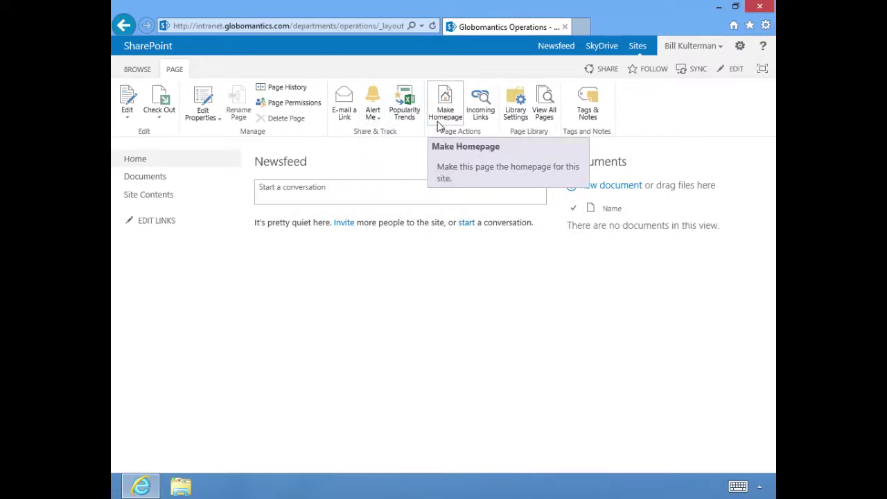
- Check the Site Pages library settings, go back home, and redisplay the PAGE ribbon
left_click(516, 125)
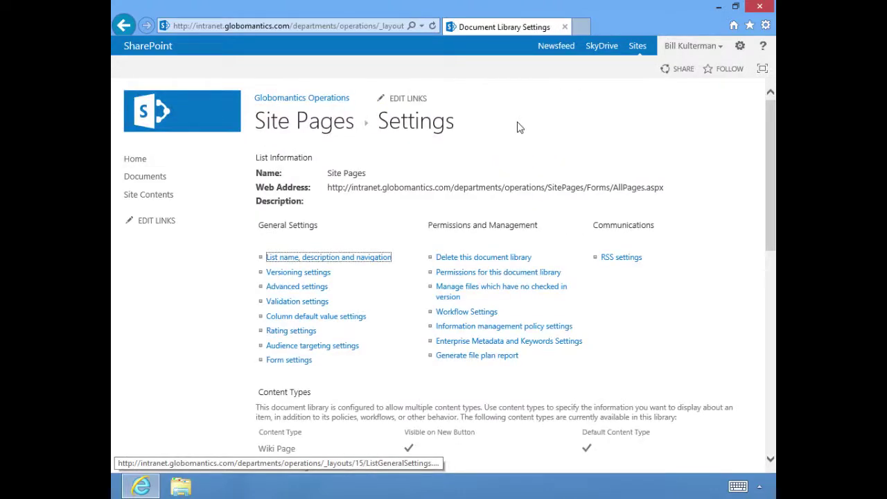
left_click(123, 27)
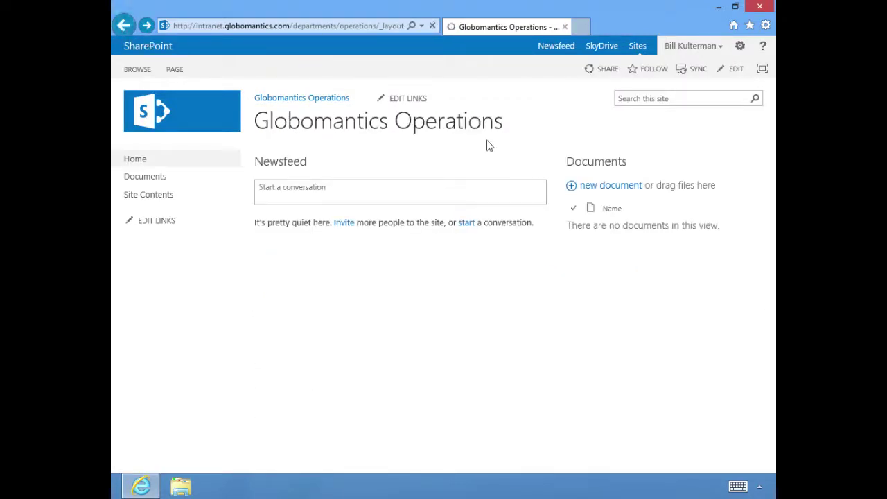
left_click(178, 70)
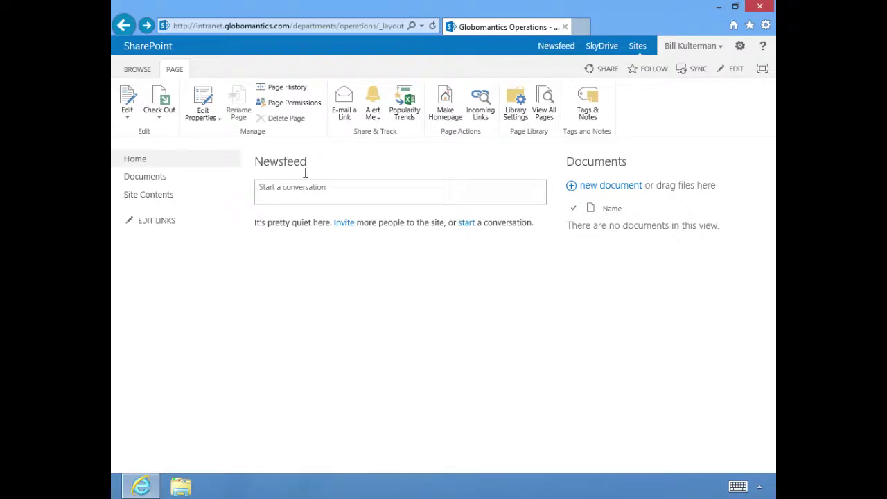
left_click(139, 69)
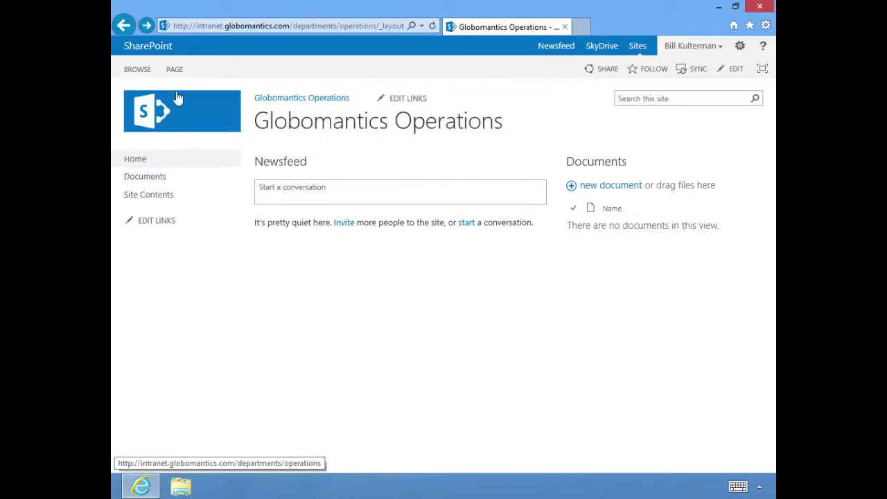
left_click(175, 70)
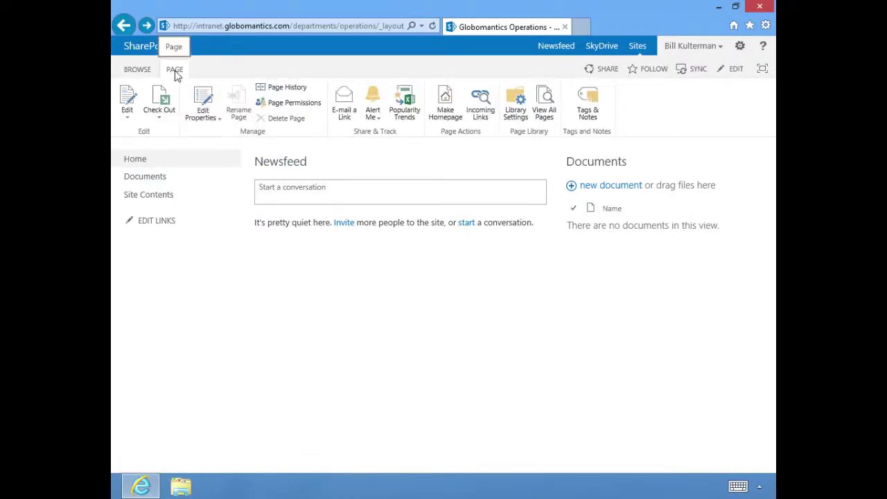
- Put the home page into edit mode and show the INSERT ribbon options
left_click(128, 107)
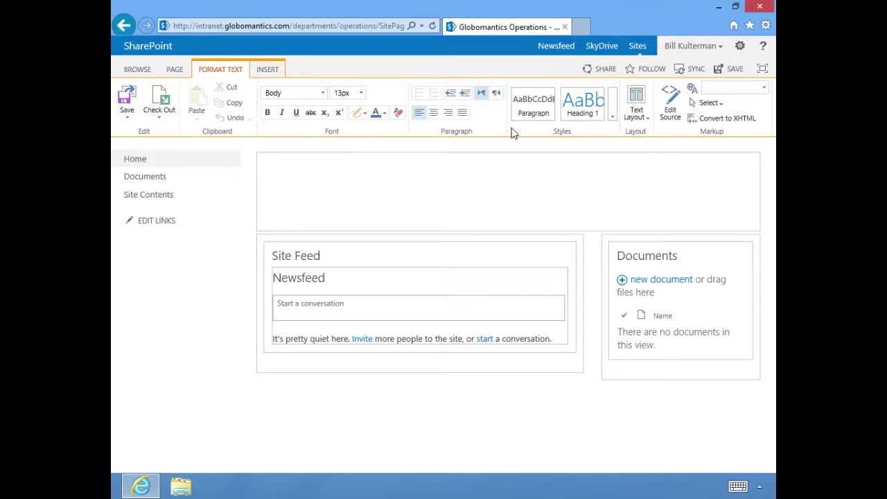
left_click(259, 72)
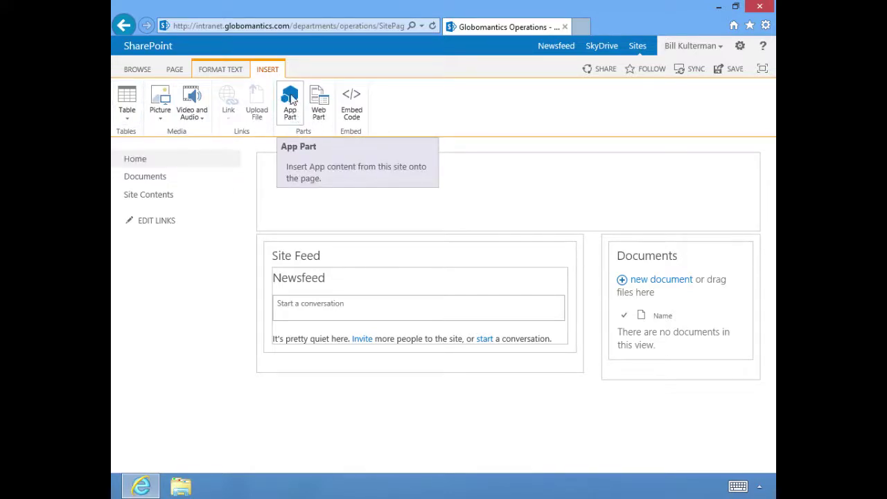
- Open the App Part panel, dismiss it via FORMAT TEXT, and save the home page
left_click(291, 99)
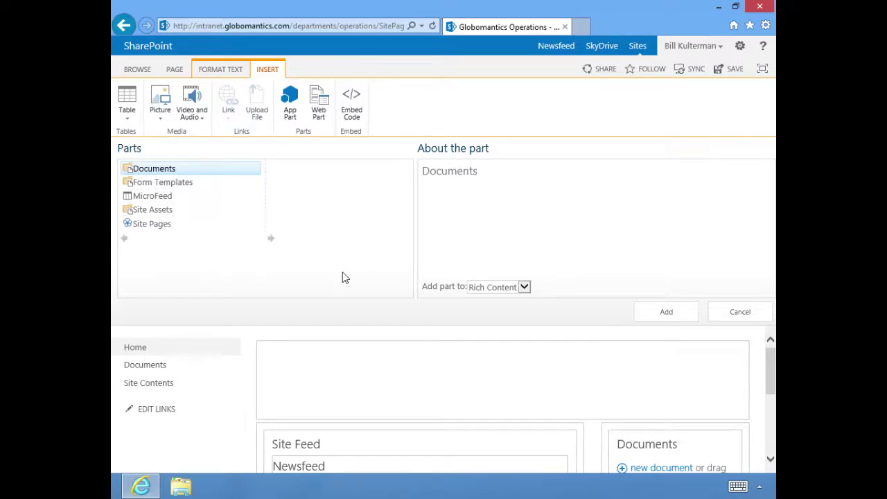
mouse_move(771, 390)
left_mouse_down()
mouse_move(767, 448)
mouse_move(761, 387)
left_mouse_up()
left_click(206, 72)
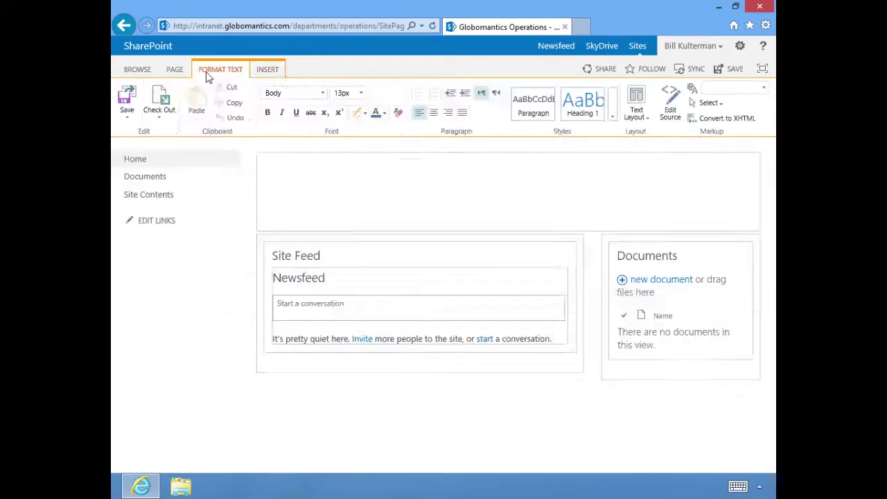
left_click(127, 102)
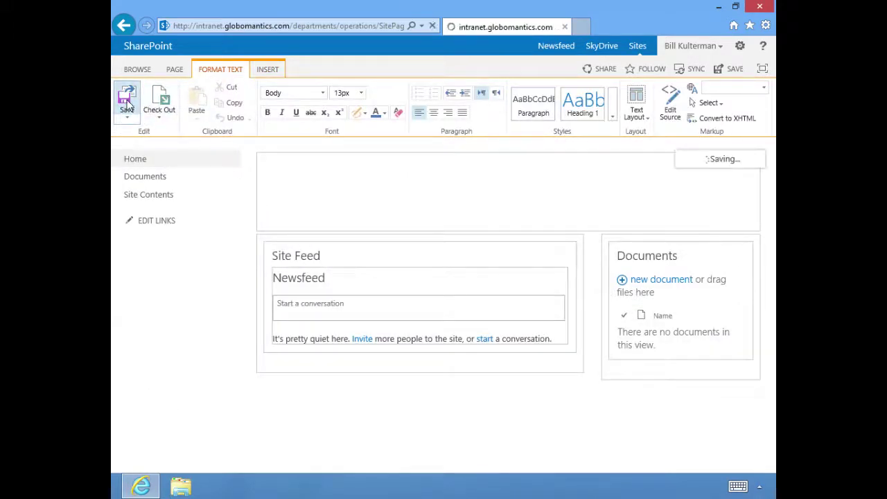